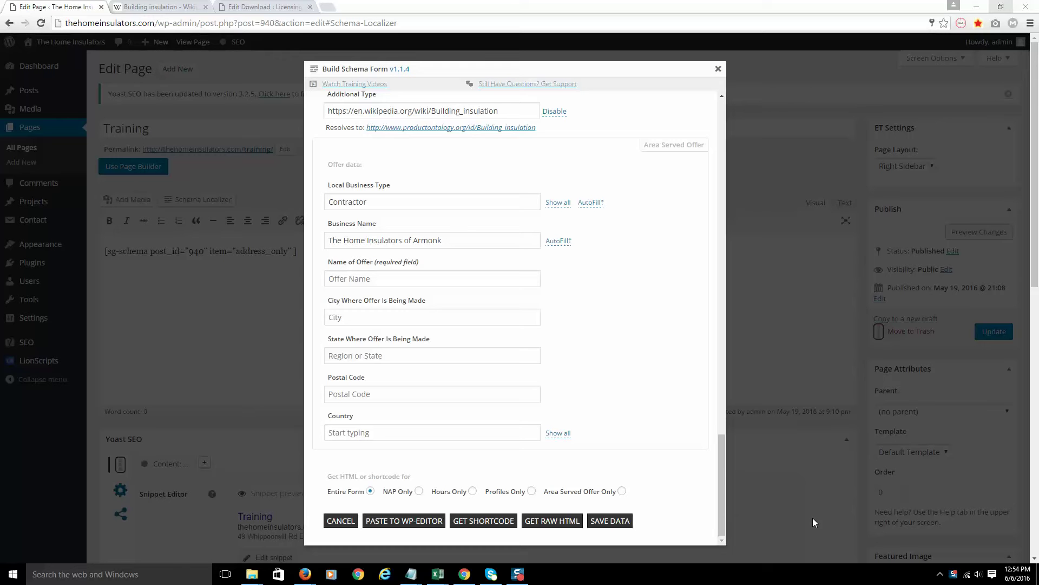
Try NAP Only, set the output back to Entire Form, and save the schema data.
{"action": "left_click_drag", "start_coordinate": [722, 466], "coordinate": [717, 486]}
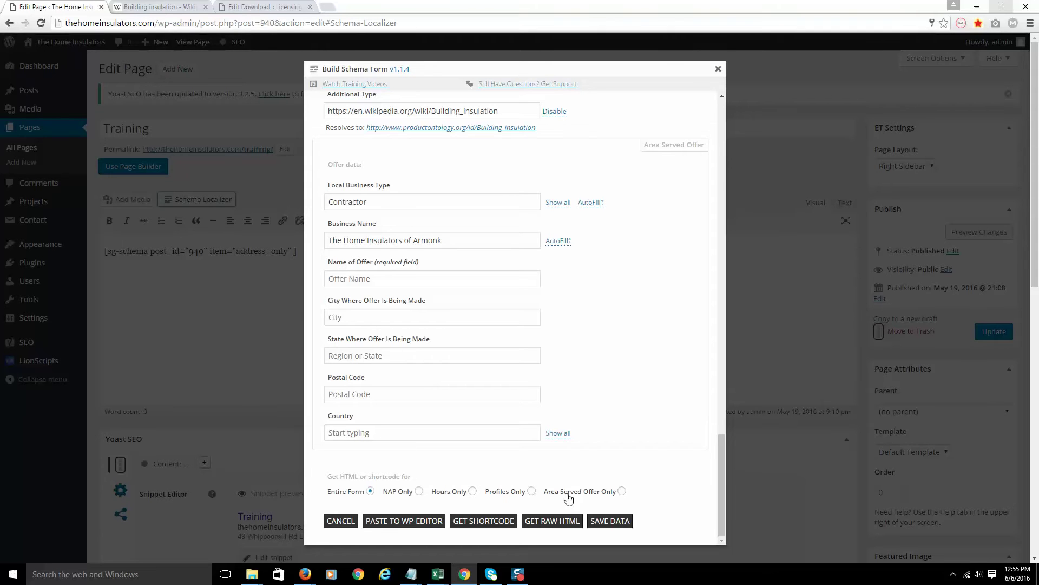
{"action": "left_click", "coordinate": [420, 493]}
{"action": "scroll", "coordinate": [661, 475], "scroll_direction": "down", "scroll_amount": 1}
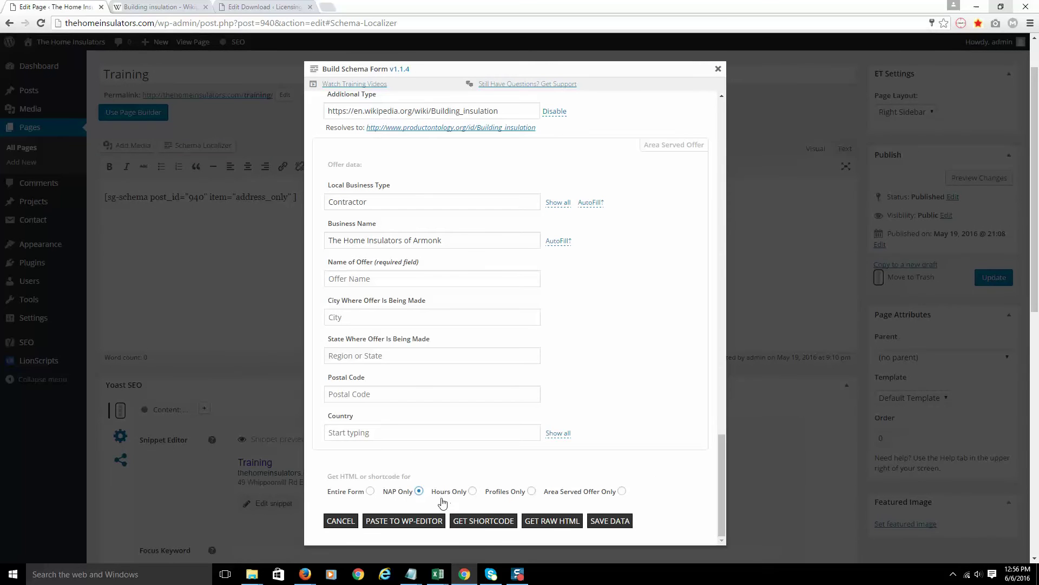
{"action": "left_click", "coordinate": [371, 492]}
{"action": "left_click", "coordinate": [618, 523]}
Generate the shortcode [sg-schema post_id="940" item="entire_form"] and select it for copying.
{"action": "left_click", "coordinate": [490, 520]}
{"action": "scroll", "coordinate": [492, 520], "scroll_direction": "down", "scroll_amount": 2}
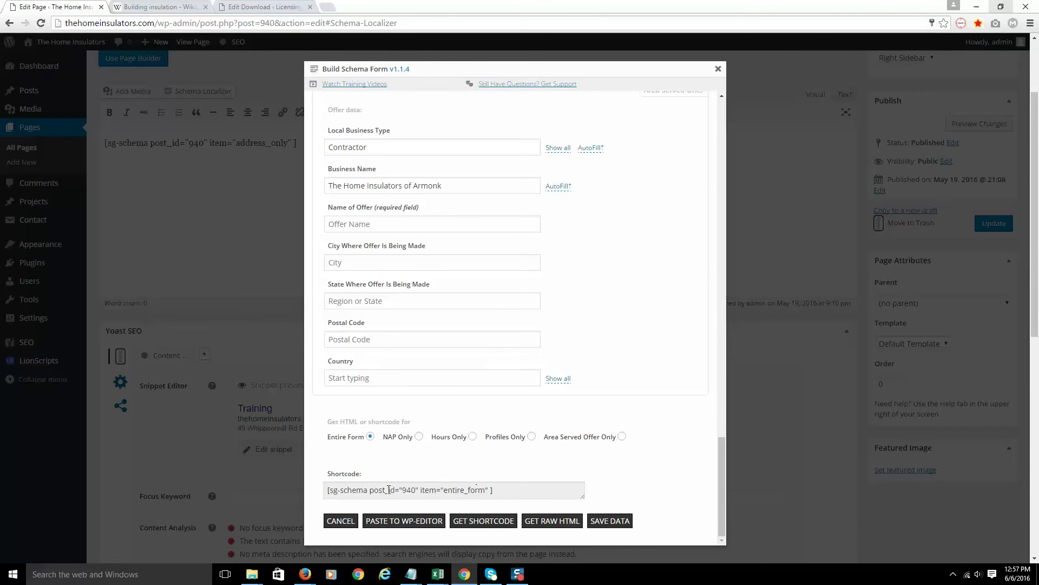
{"action": "left_click", "coordinate": [487, 491]}
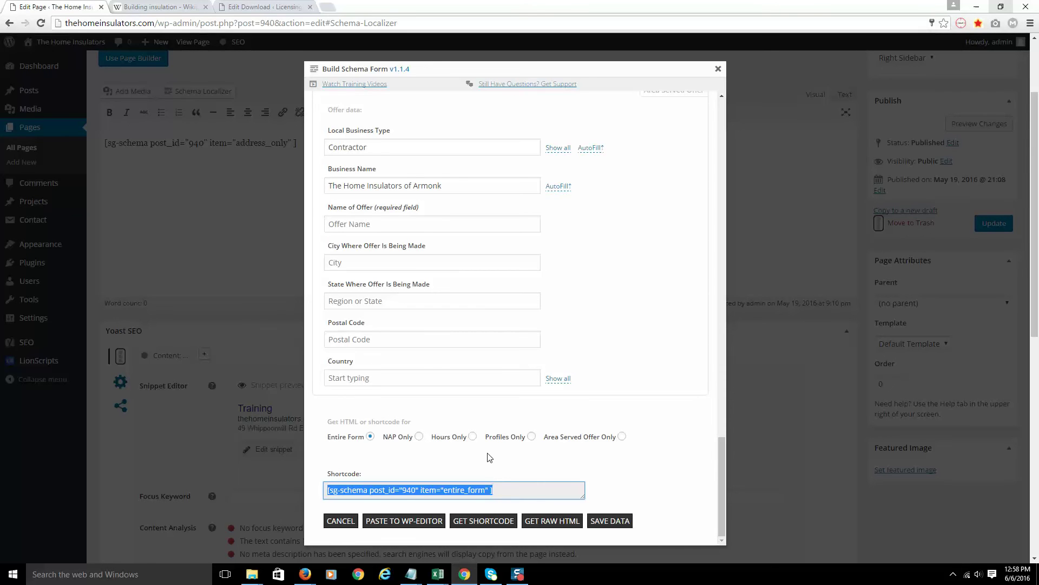
Generate the raw HTML schema markup for the entire form.
{"action": "left_click", "coordinate": [561, 522]}
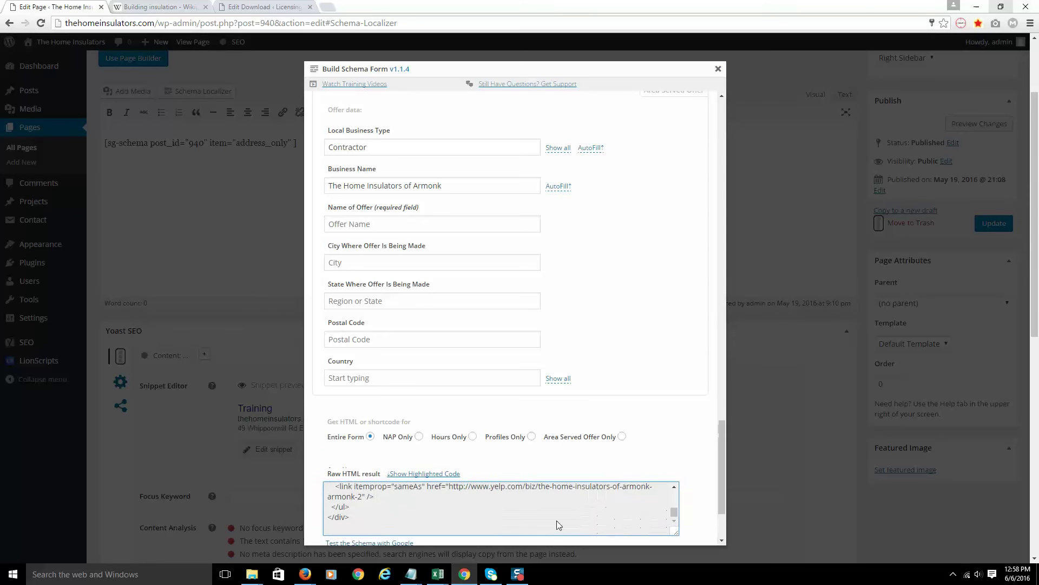
{"action": "scroll", "coordinate": [559, 525], "scroll_direction": "down", "scroll_amount": 2}
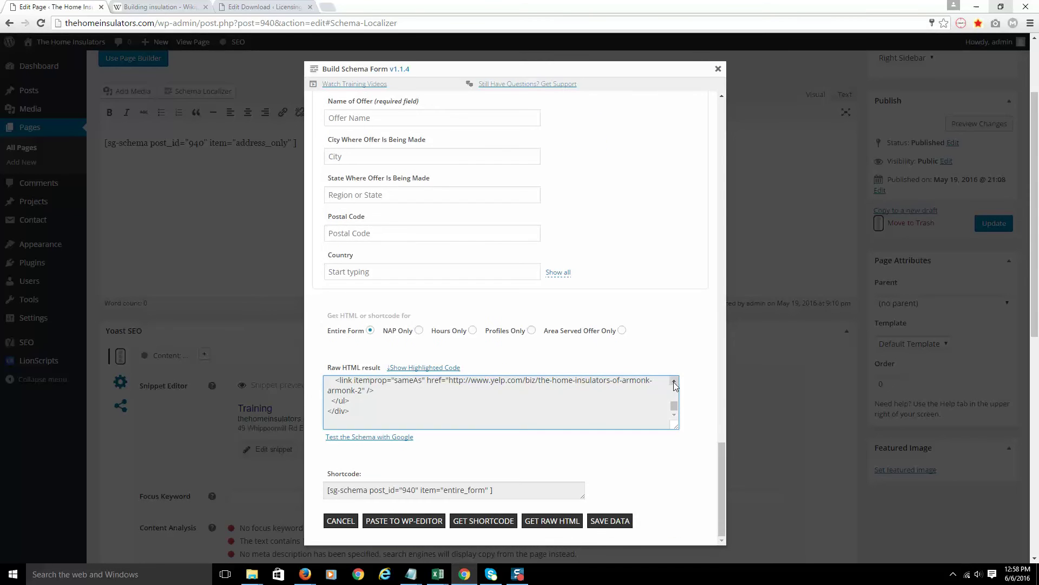
{"action": "left_click", "coordinate": [674, 382]}
{"action": "scroll", "coordinate": [674, 383], "scroll_direction": "up", "scroll_amount": 4}
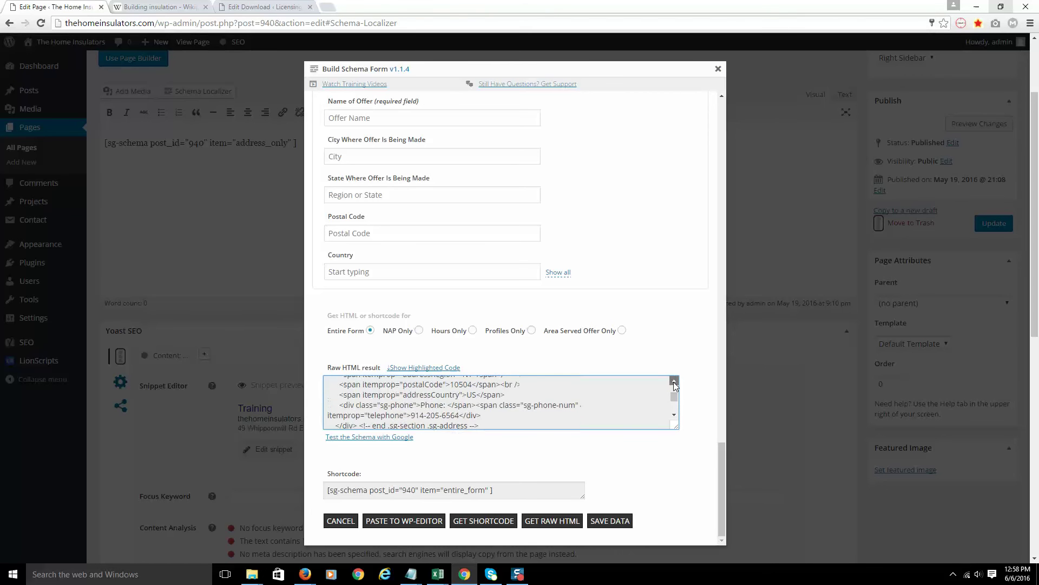
{"action": "scroll", "coordinate": [674, 385], "scroll_direction": "up", "scroll_amount": 4}
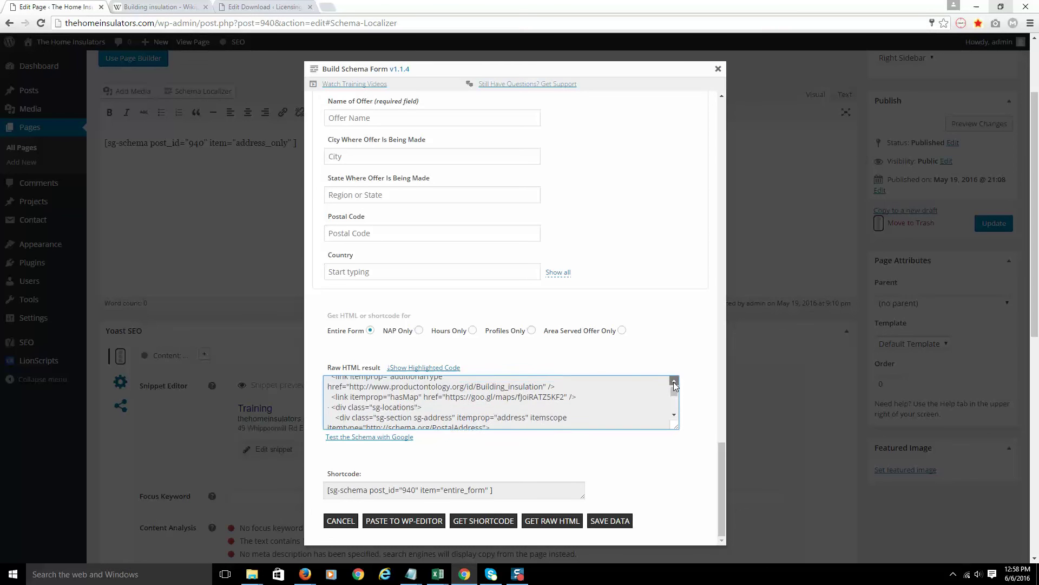
{"action": "scroll", "coordinate": [676, 385], "scroll_direction": "up", "scroll_amount": 1}
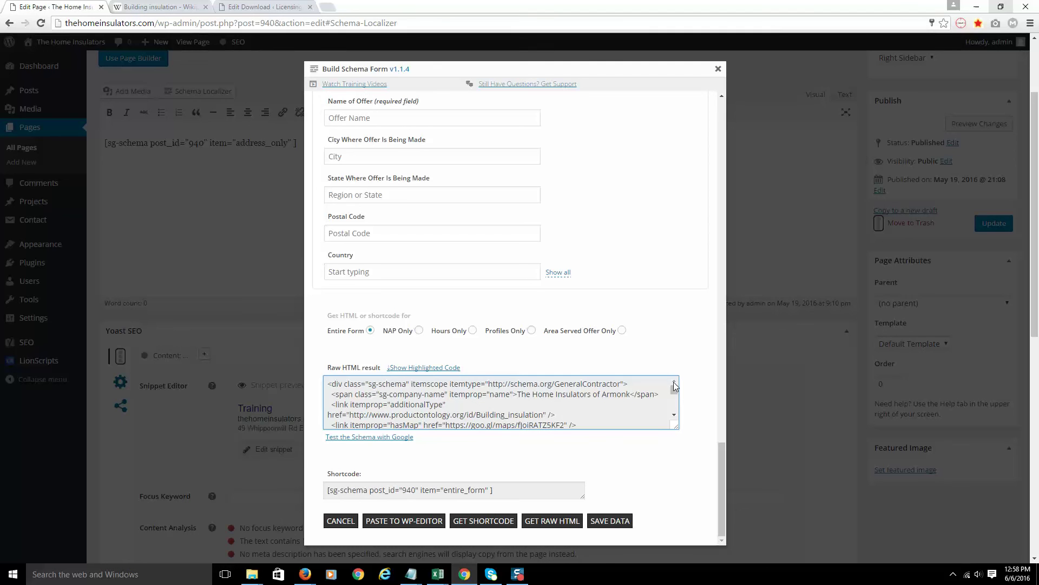
Scroll through the Raw HTML box down to the closing Yelp sameAs link.
{"action": "left_click", "coordinate": [674, 415]}
{"action": "left_click", "coordinate": [674, 415]}
{"action": "left_click", "coordinate": [674, 416]}
{"action": "left_click", "coordinate": [674, 415]}
{"action": "left_click", "coordinate": [674, 415]}
{"action": "left_click", "coordinate": [674, 415]}
{"action": "left_click", "coordinate": [674, 415]}
{"action": "left_click", "coordinate": [674, 415]}
{"action": "left_click", "coordinate": [674, 416]}
{"action": "left_click", "coordinate": [674, 415]}
{"action": "left_click", "coordinate": [674, 415]}
{"action": "left_click", "coordinate": [673, 415]}
{"action": "left_click", "coordinate": [673, 415]}
{"action": "left_click", "coordinate": [674, 416]}
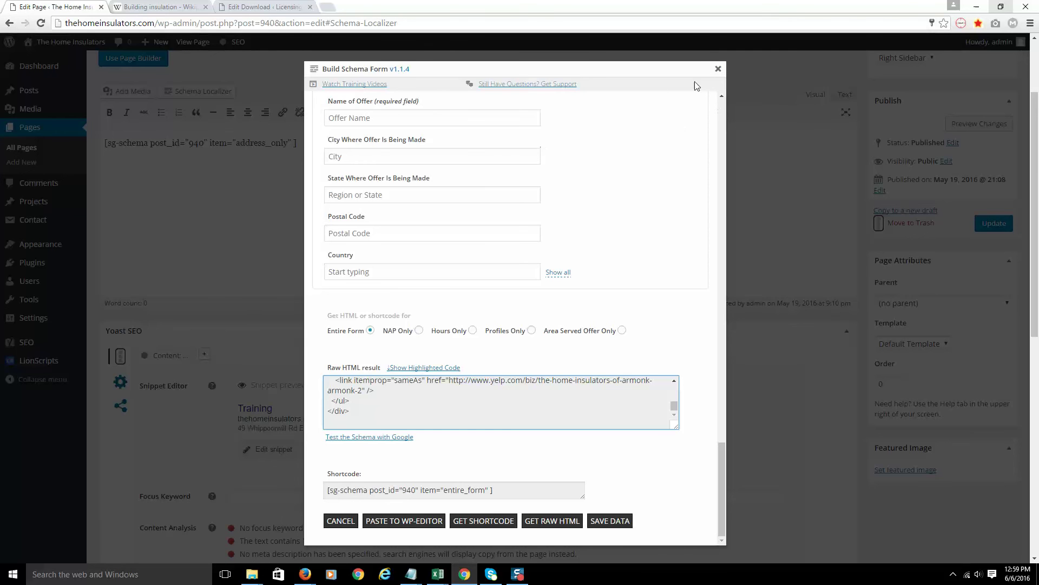
{"action": "left_click", "coordinate": [718, 68]}
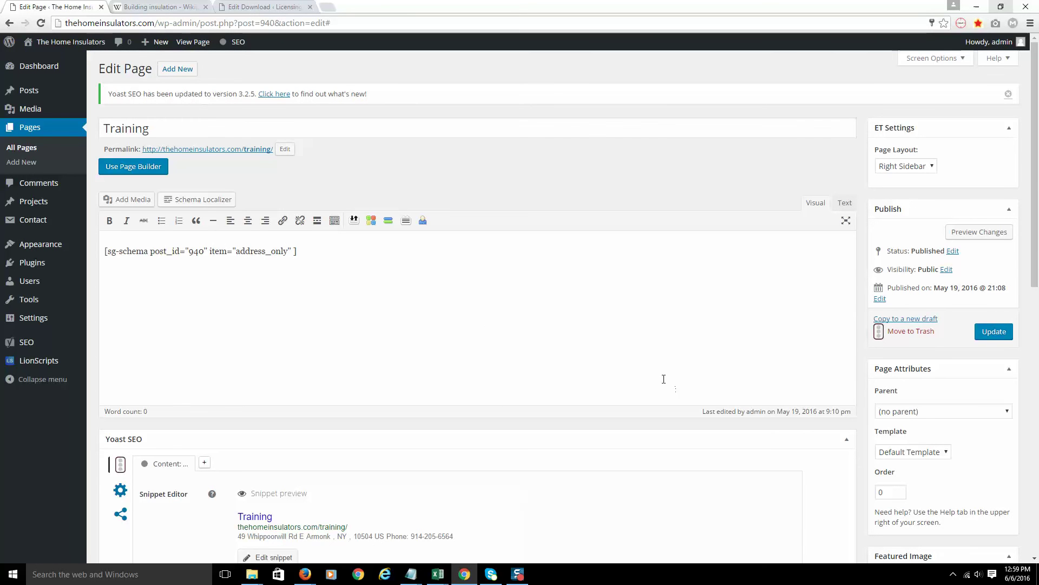
{"action": "left_click", "coordinate": [198, 200]}
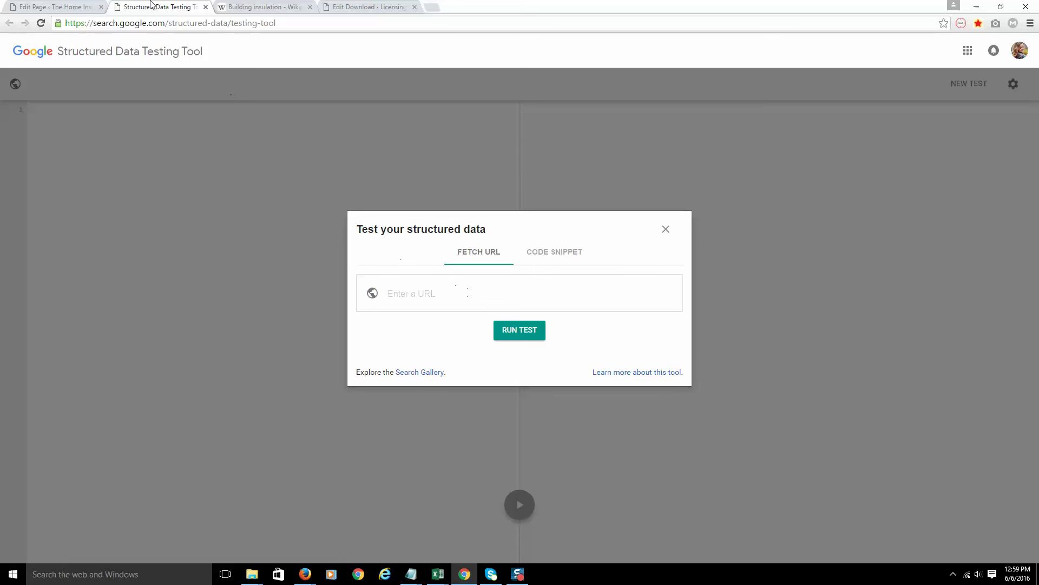
Back in Edit Page, scroll the Build Schema Form up to Contractor, The Home Insulators of Armonk, Armonk, NY.
{"action": "left_click", "coordinate": [70, 5]}
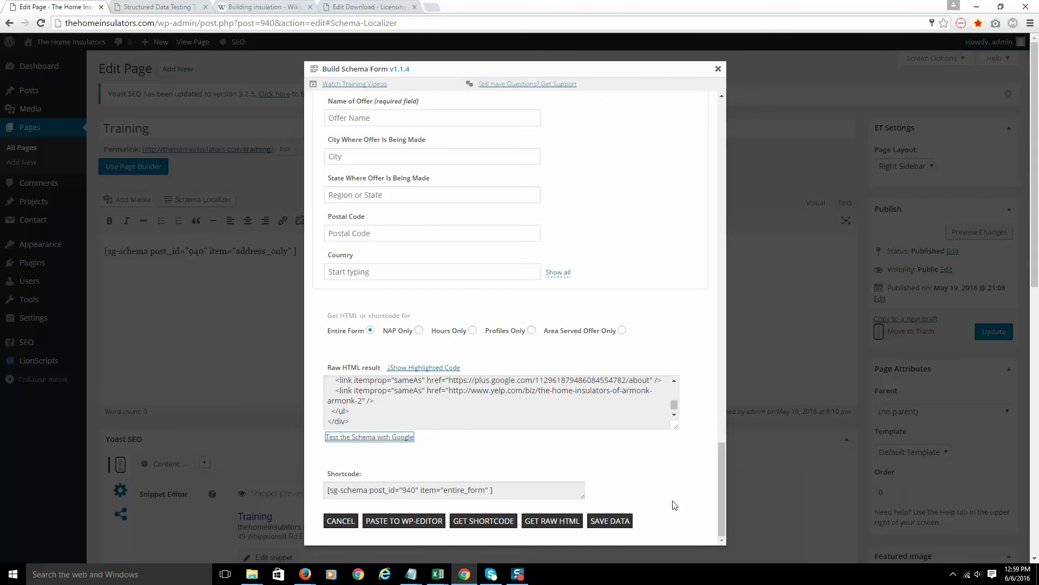
{"action": "left_click_drag", "start_coordinate": [723, 485], "coordinate": [719, 414]}
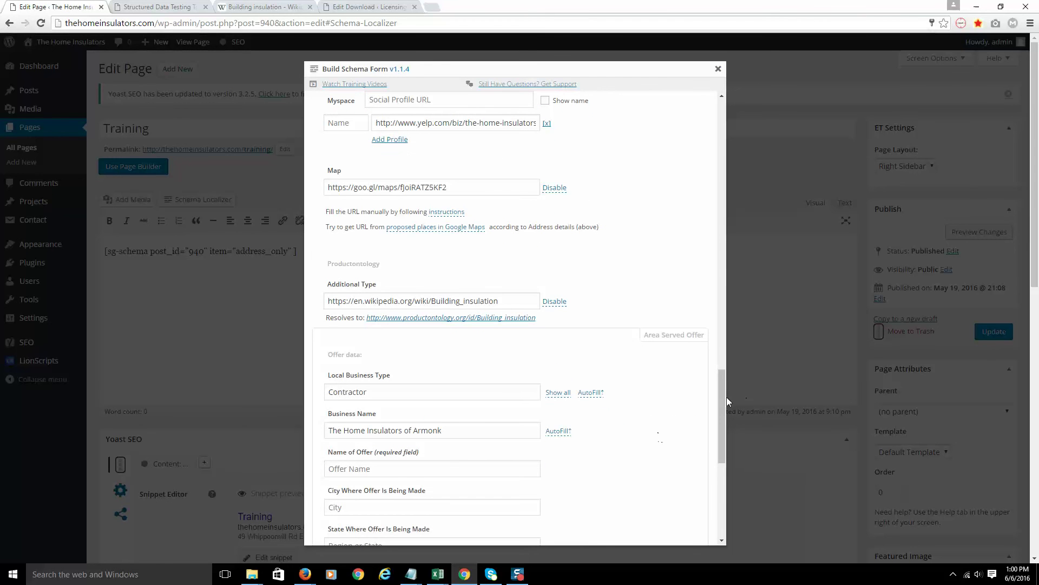
{"action": "left_click_drag", "start_coordinate": [724, 406], "coordinate": [720, 353]}
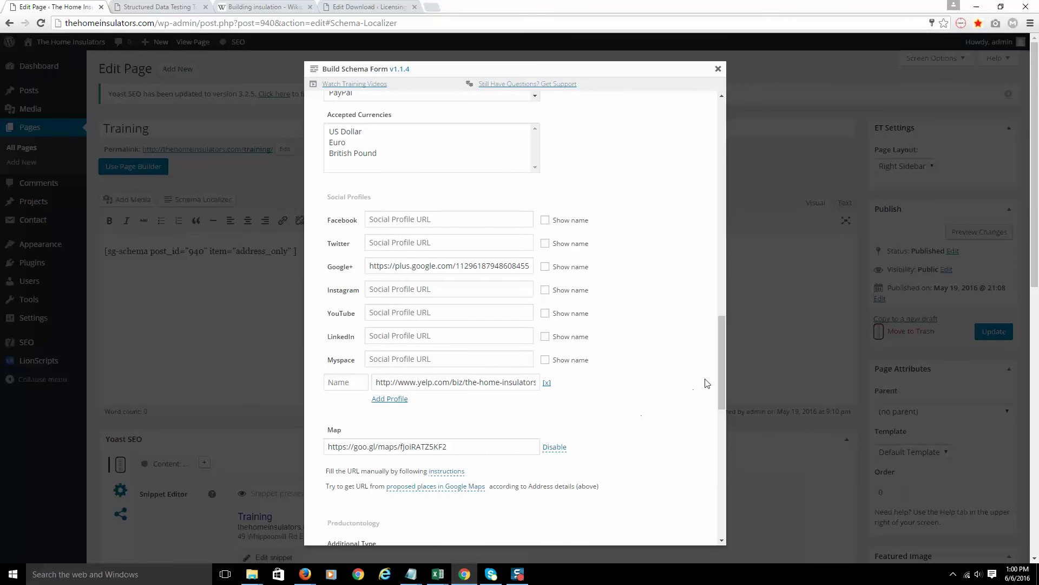
{"action": "scroll", "coordinate": [691, 387], "scroll_direction": "up", "scroll_amount": 2}
{"action": "scroll", "coordinate": [690, 387], "scroll_direction": "up", "scroll_amount": 7}
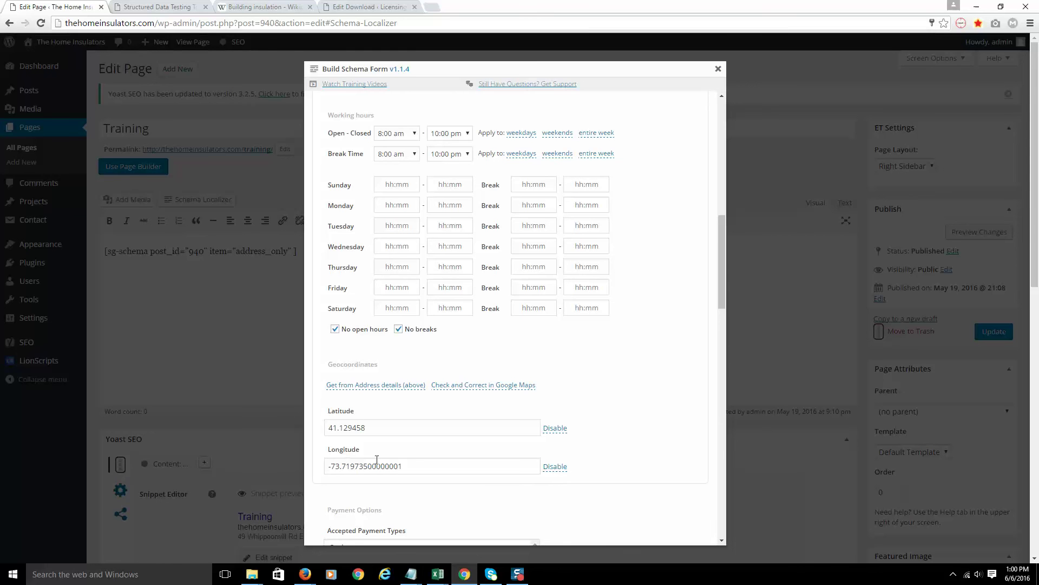
{"action": "scroll", "coordinate": [666, 392], "scroll_direction": "up", "scroll_amount": 8}
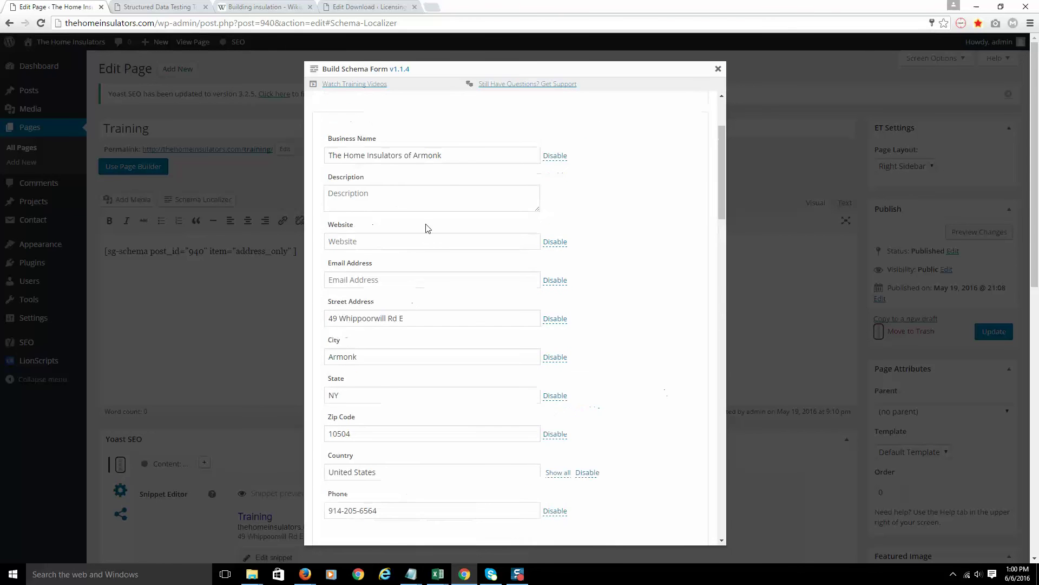
{"action": "scroll", "coordinate": [665, 270], "scroll_direction": "up", "scroll_amount": 2}
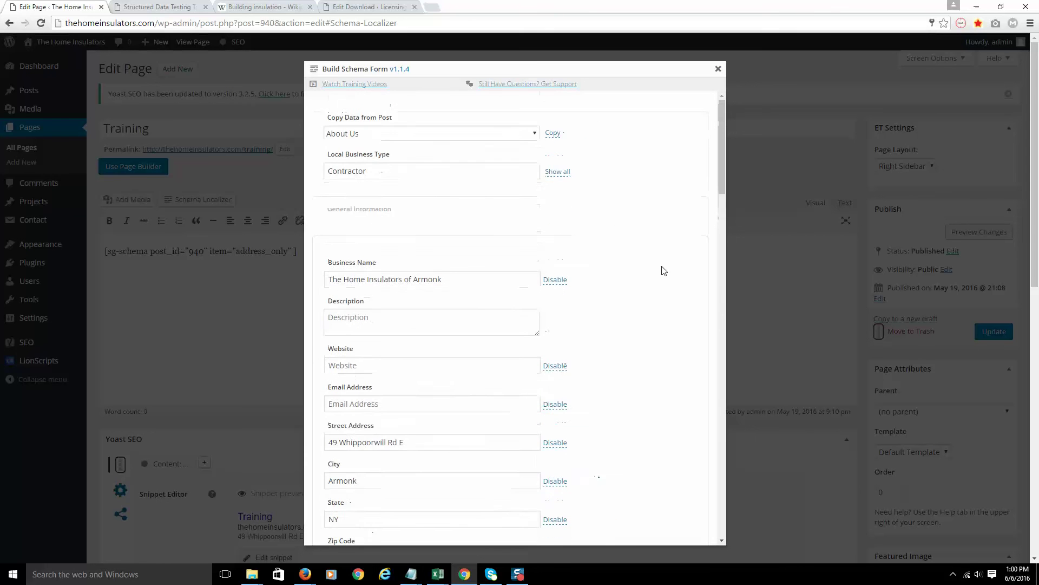